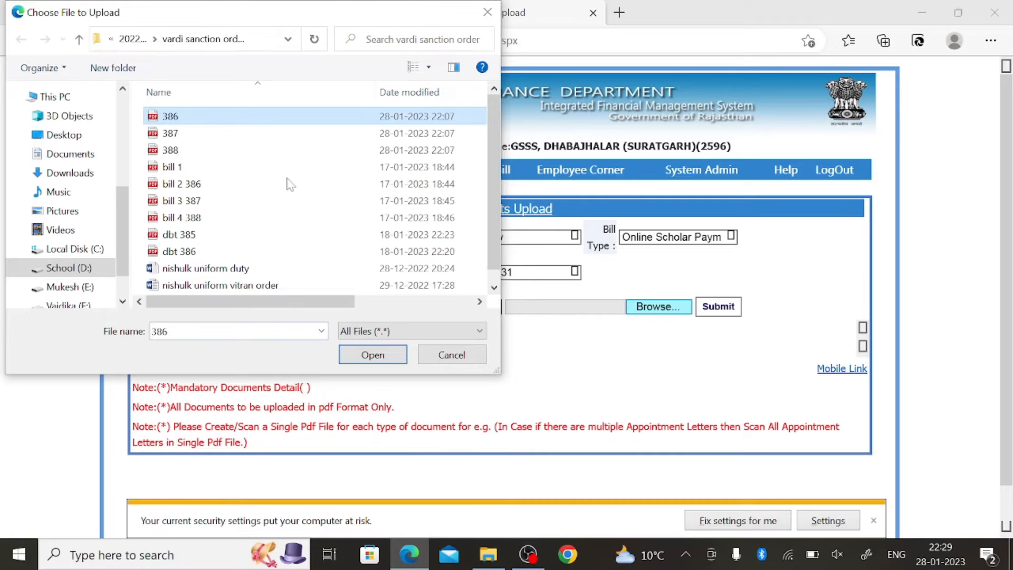
Upload the 386 PDF as the Uniform DBT bill's sanction order
{"action": "left_click", "coordinate": [348, 353]}
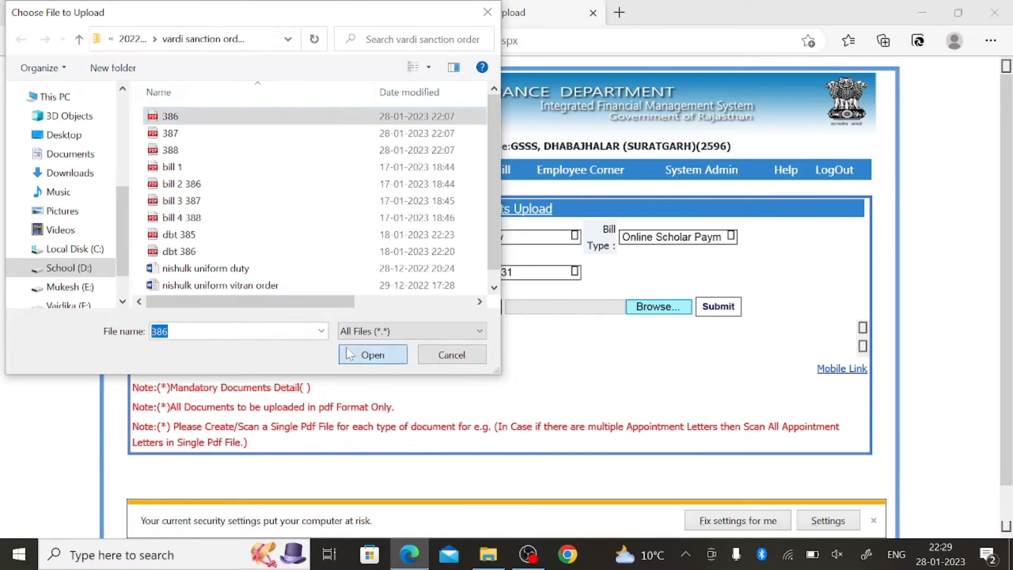
{"action": "left_click", "coordinate": [713, 311]}
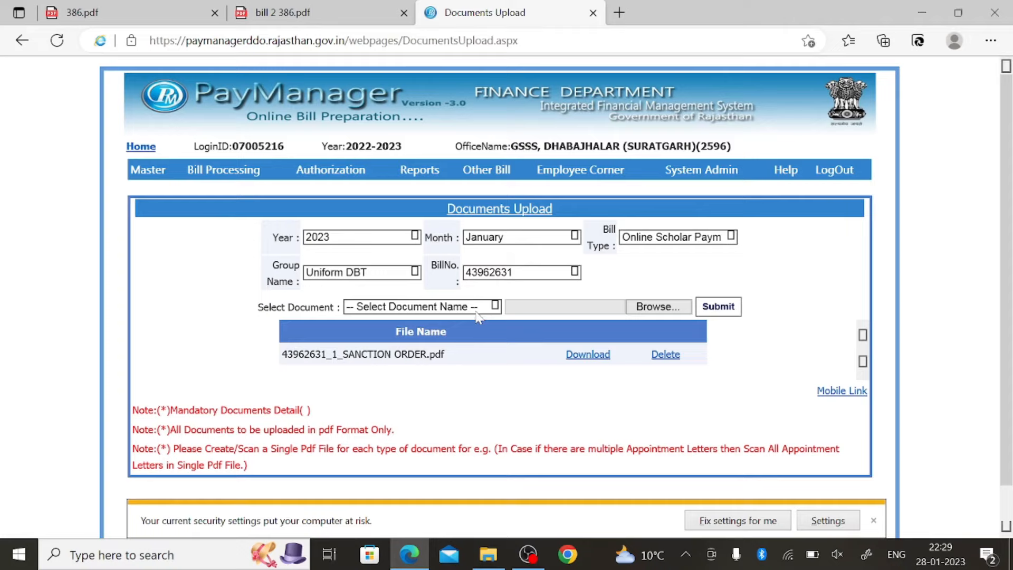
Upload the bill 2 386 PDF as OTHER DOCUMENT for the same Uniform DBT bill
{"action": "left_click", "coordinate": [477, 307]}
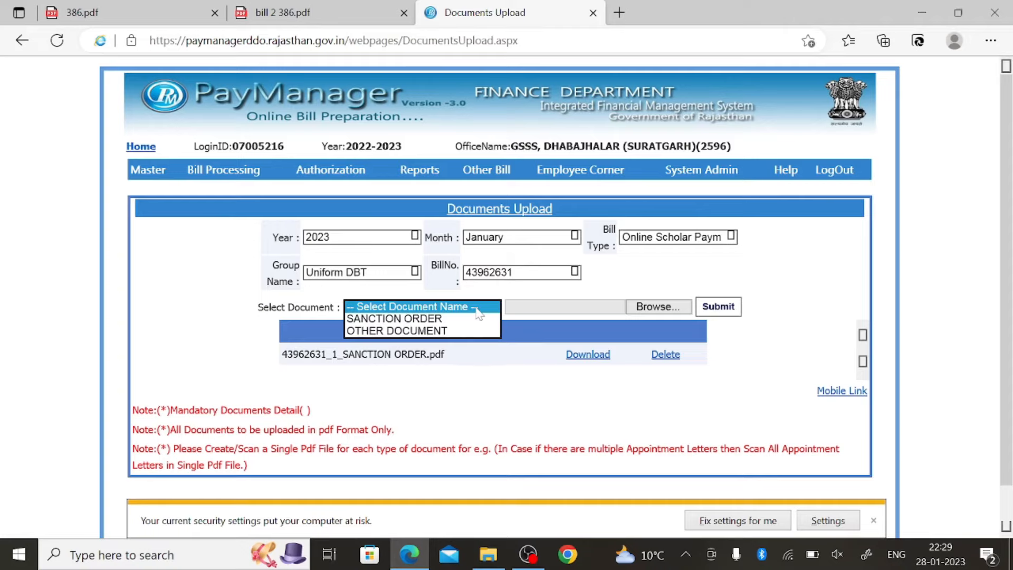
{"action": "left_click", "coordinate": [445, 331]}
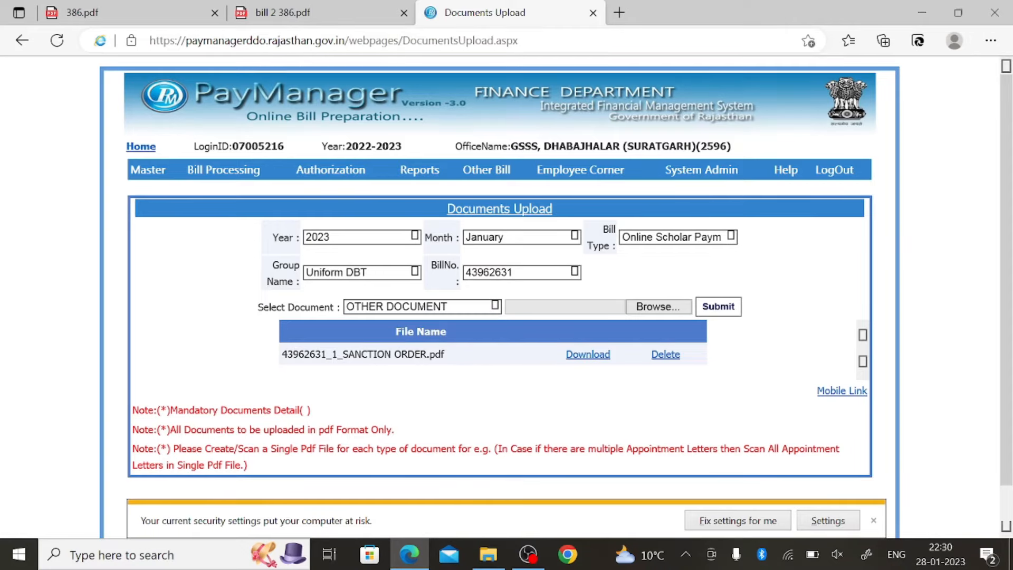
{"action": "left_click", "coordinate": [658, 307]}
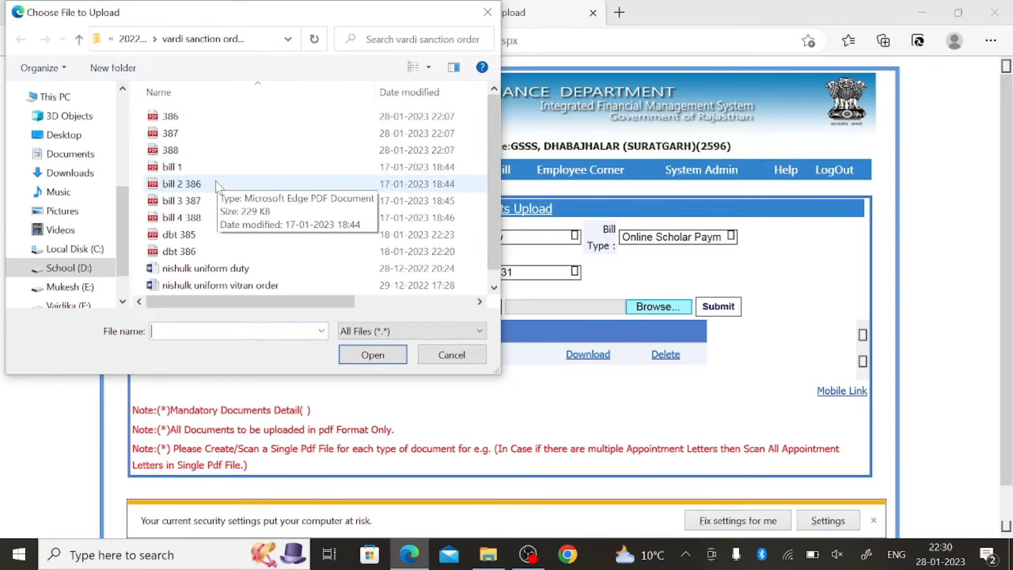
{"action": "left_click", "coordinate": [217, 186]}
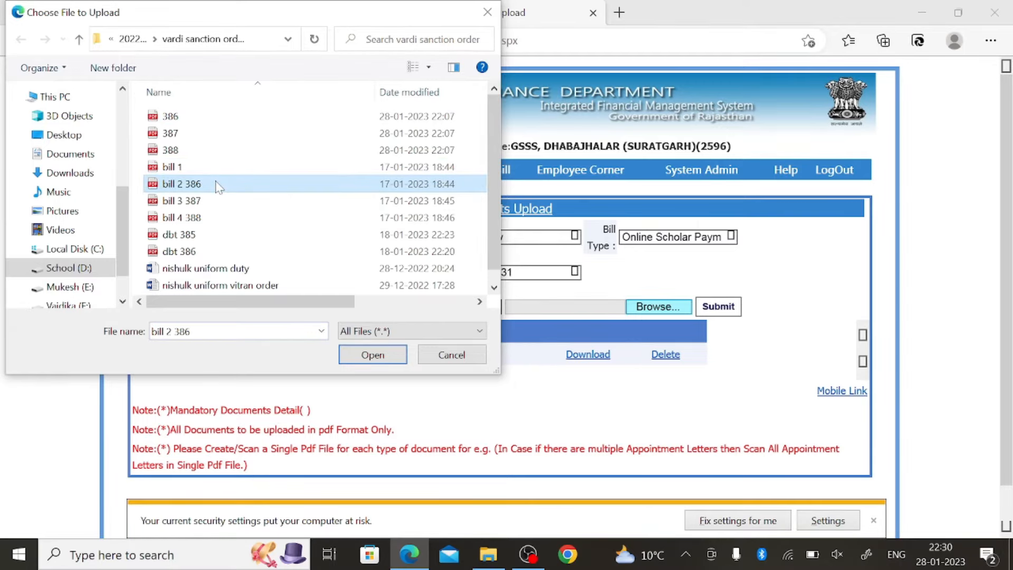
{"action": "left_click", "coordinate": [364, 355]}
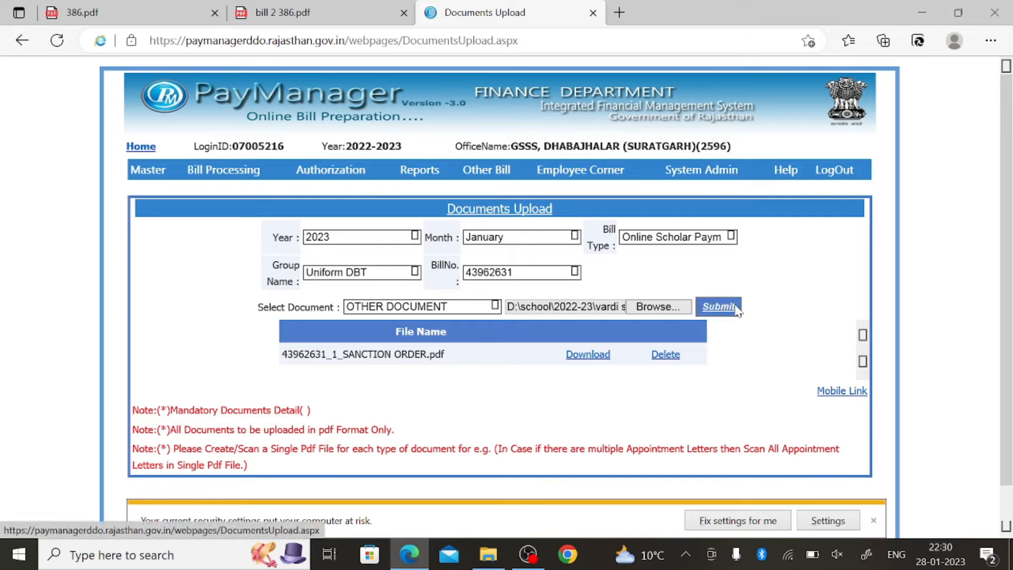
{"action": "left_click", "coordinate": [737, 311]}
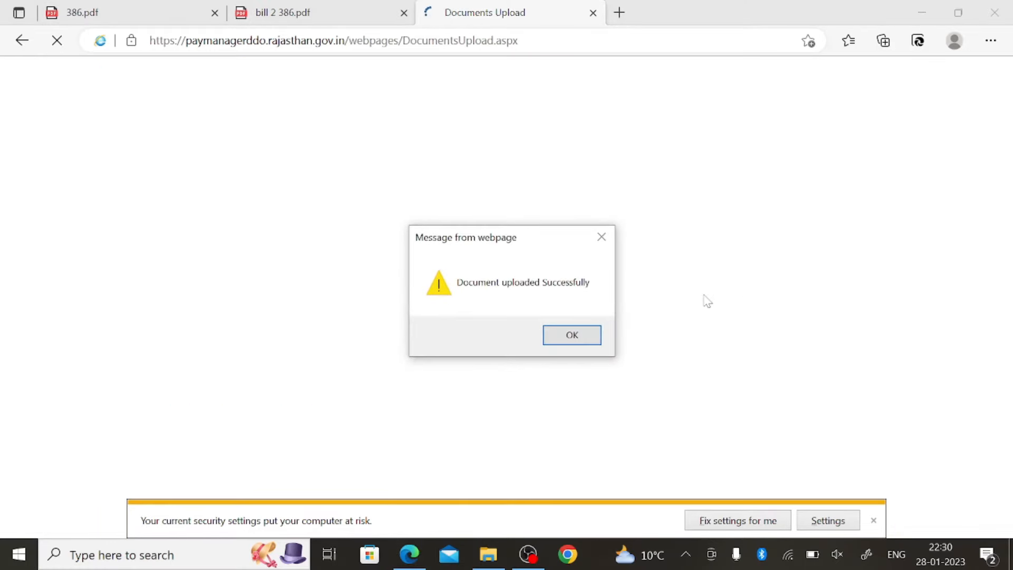
{"action": "left_click", "coordinate": [572, 335]}
Review both pages of bill 2 386.pdf and return to the Documents Upload page
{"action": "left_click", "coordinate": [283, 12]}
{"action": "scroll", "coordinate": [499, 316], "scroll_direction": "down", "scroll_amount": 10}
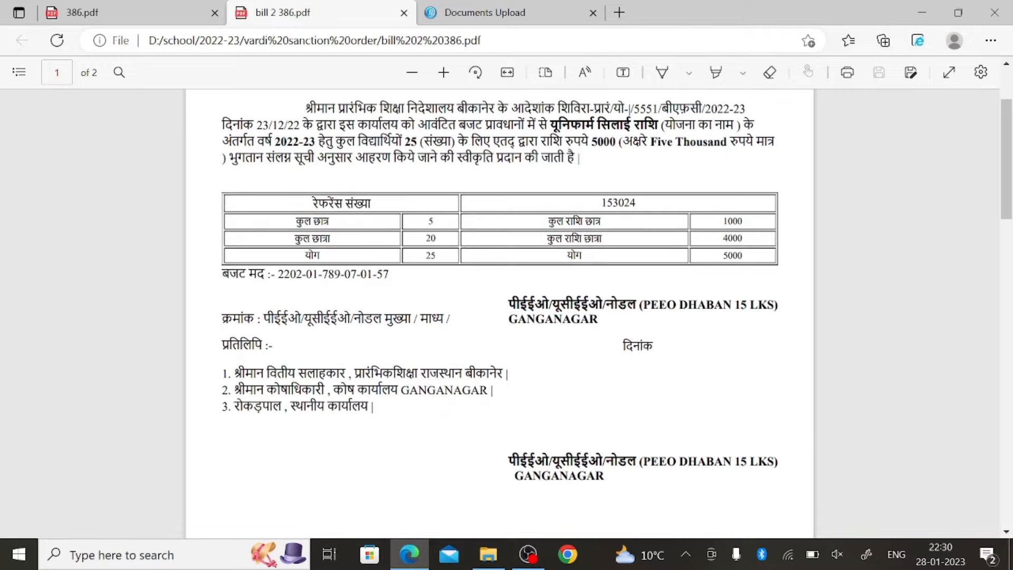
{"action": "scroll", "coordinate": [499, 317], "scroll_direction": "down", "scroll_amount": 10}
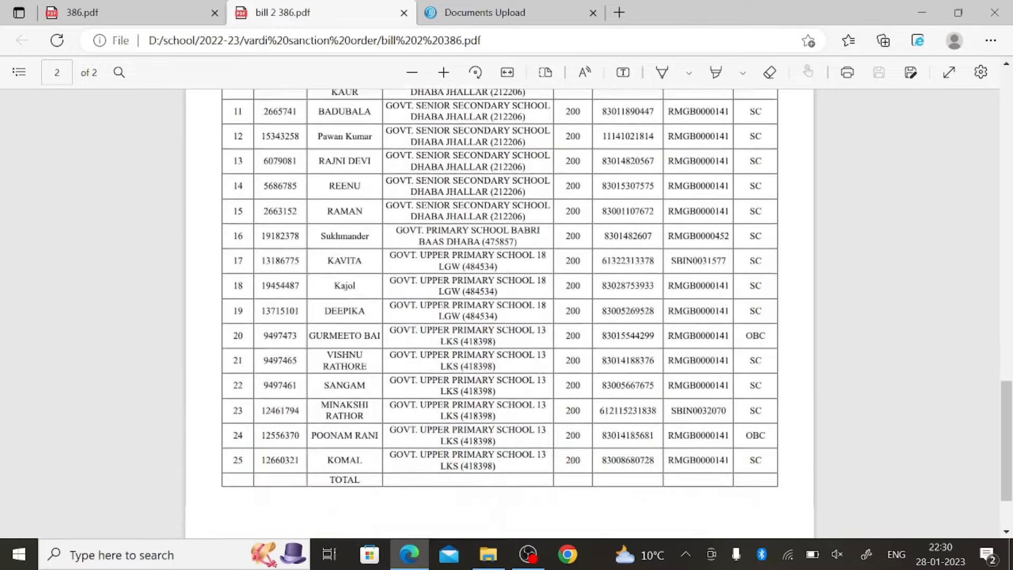
{"action": "left_click", "coordinate": [491, 15]}
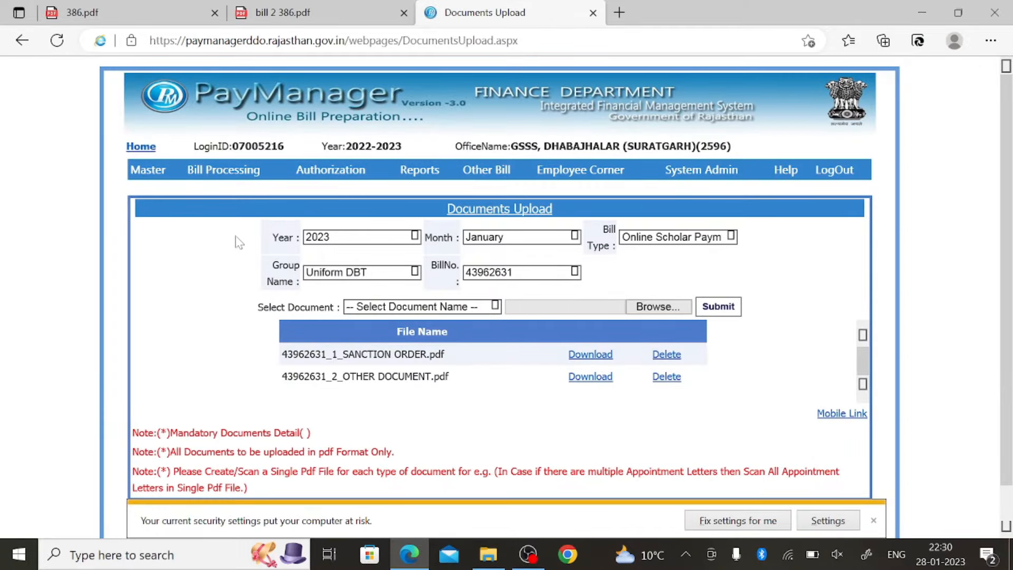
Submit the January 2023 Uniform DBT bill's SF amount of 5000.00 and forward the bill to the DDO
{"action": "mouse_move", "coordinate": [235, 182]}
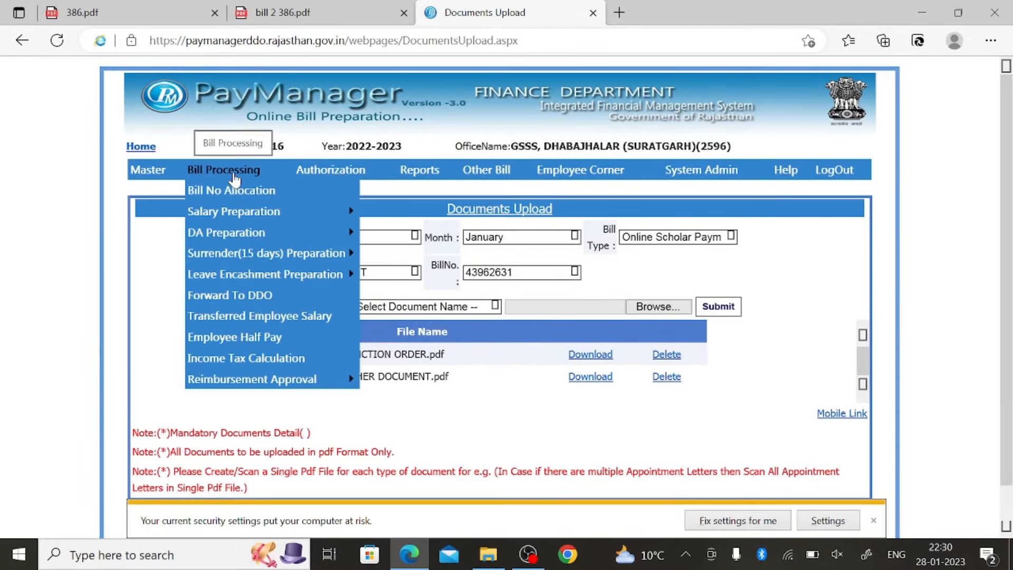
{"action": "left_click", "coordinate": [238, 296]}
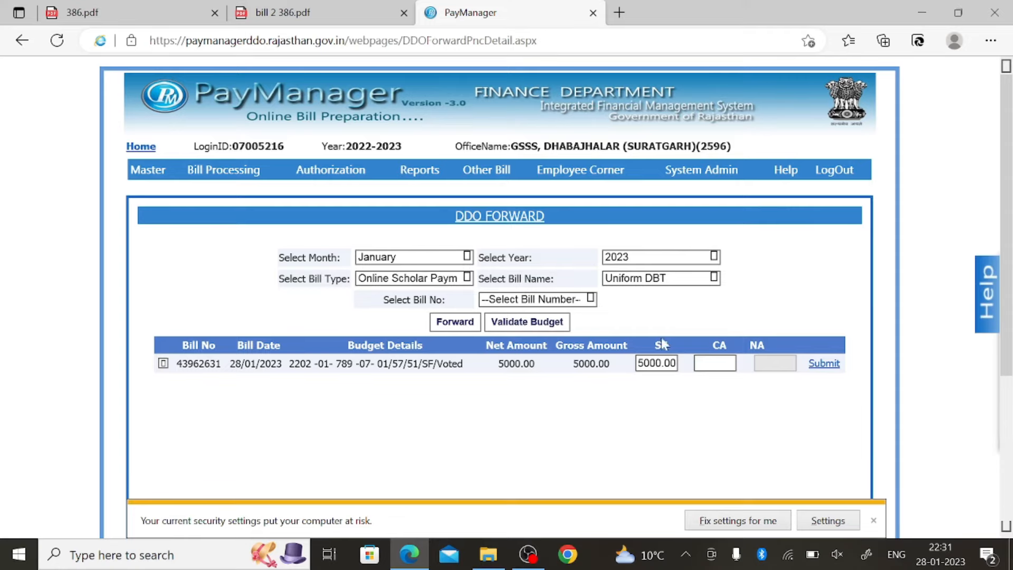
{"action": "left_click", "coordinate": [824, 364]}
{"action": "left_click", "coordinate": [602, 335]}
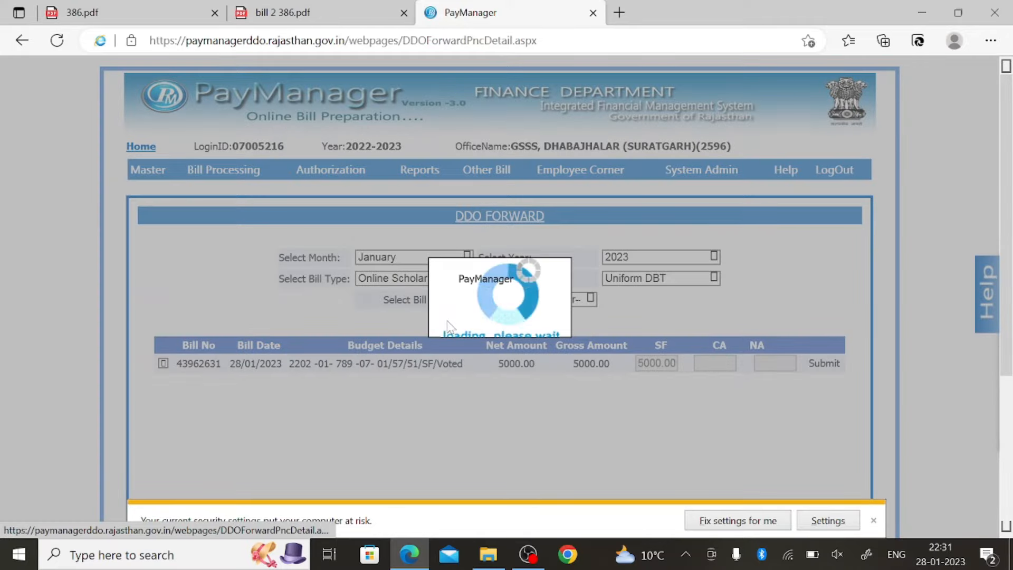
{"action": "left_click", "coordinate": [385, 299]}
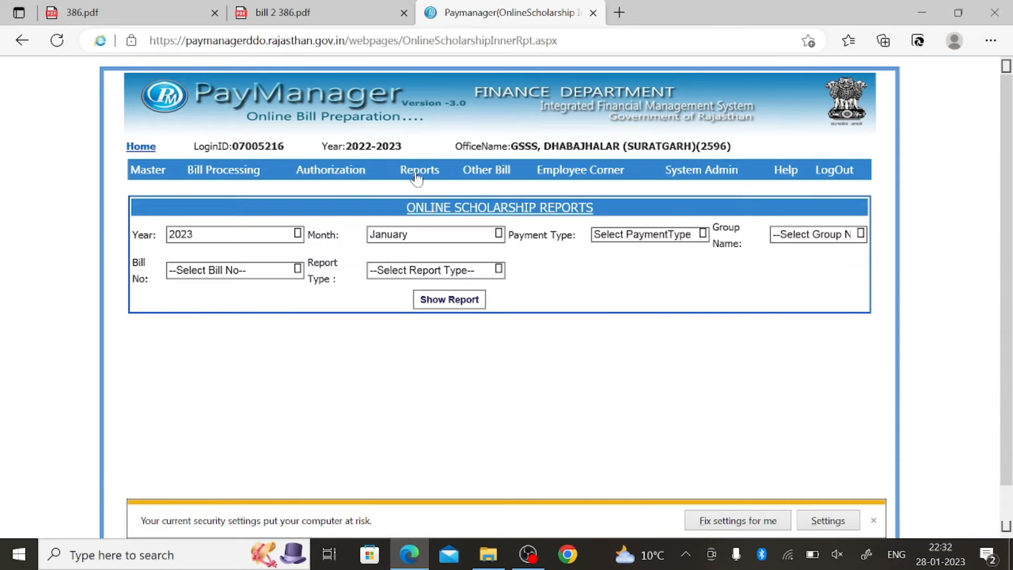
Open the online scholarship reports and set the payment type to Shala Darpan Online Scholar
{"action": "mouse_move", "coordinate": [415, 171]}
{"action": "mouse_move", "coordinate": [445, 382]}
{"action": "mouse_move", "coordinate": [449, 428]}
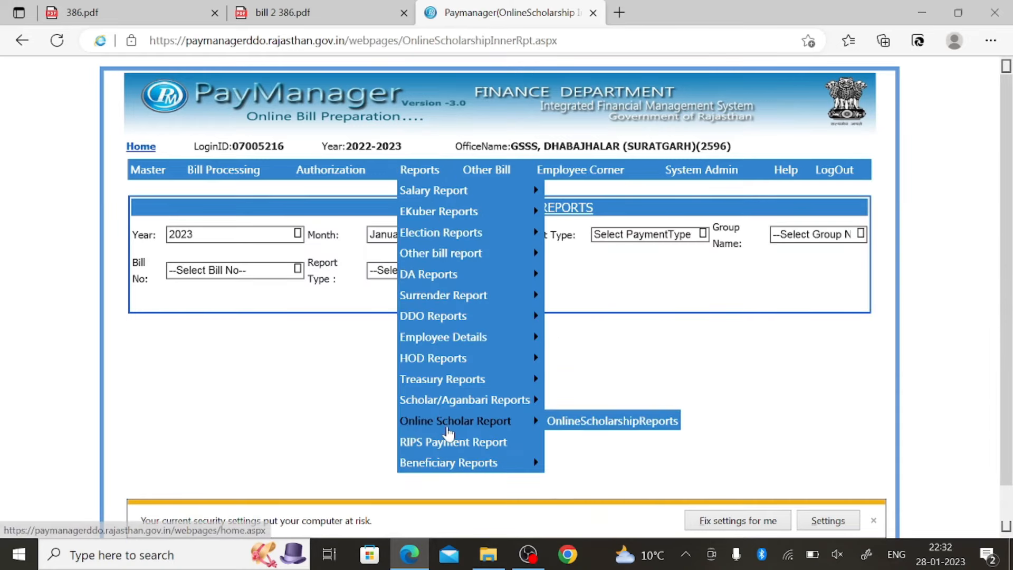
{"action": "left_click", "coordinate": [588, 422]}
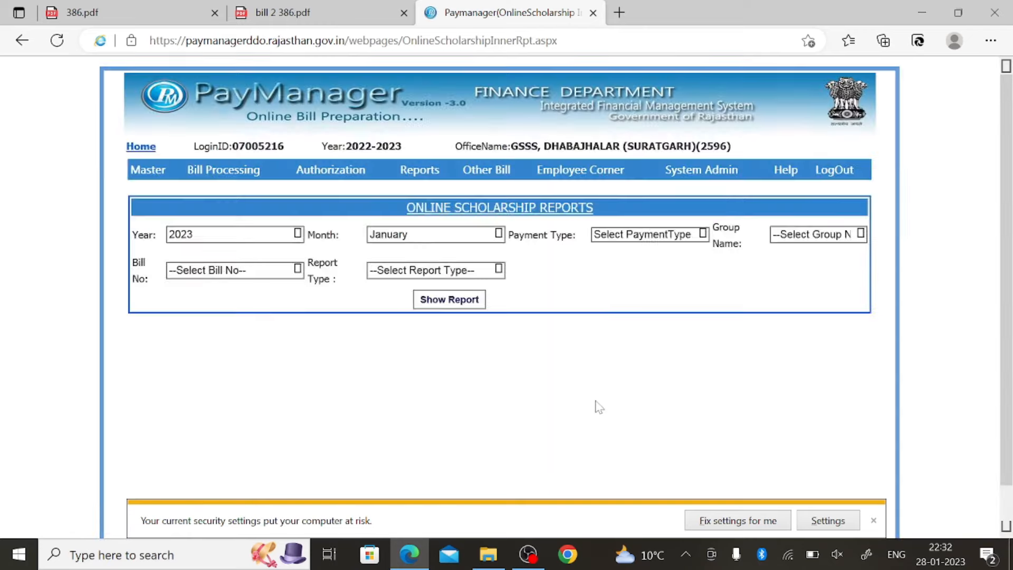
{"action": "left_click", "coordinate": [642, 235]}
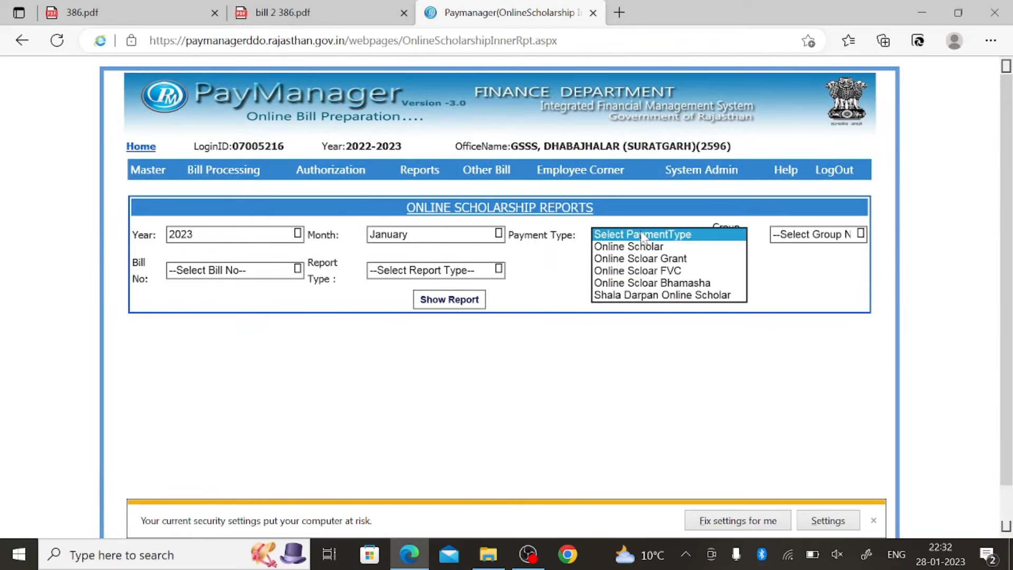
{"action": "left_click", "coordinate": [637, 297]}
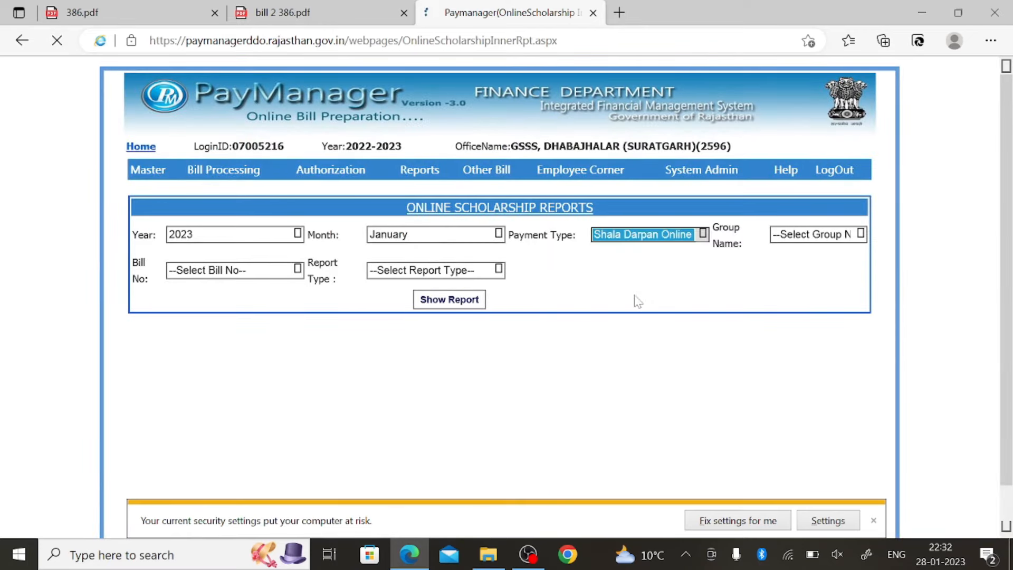
Generate the Inner report for the Uniform DBT bill dated 28/01/2023 and read through to its last page
{"action": "left_click", "coordinate": [818, 235]}
{"action": "left_click", "coordinate": [815, 262]}
{"action": "left_click", "coordinate": [235, 270]}
{"action": "left_click", "coordinate": [232, 297]}
{"action": "left_click", "coordinate": [436, 270]}
{"action": "left_click", "coordinate": [433, 297]}
{"action": "left_click", "coordinate": [449, 299]}
{"action": "scroll", "coordinate": [580, 317], "scroll_direction": "down", "scroll_amount": 20}
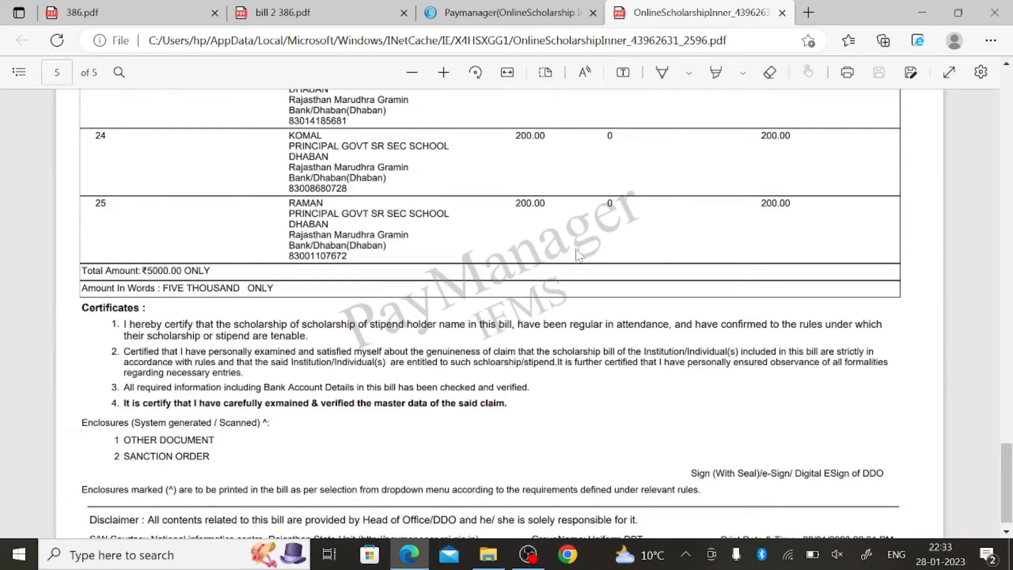
Generate the Outer report for the same Uniform DBT bill and open the resulting PDF
{"action": "left_click", "coordinate": [530, 16]}
{"action": "left_click", "coordinate": [499, 270]}
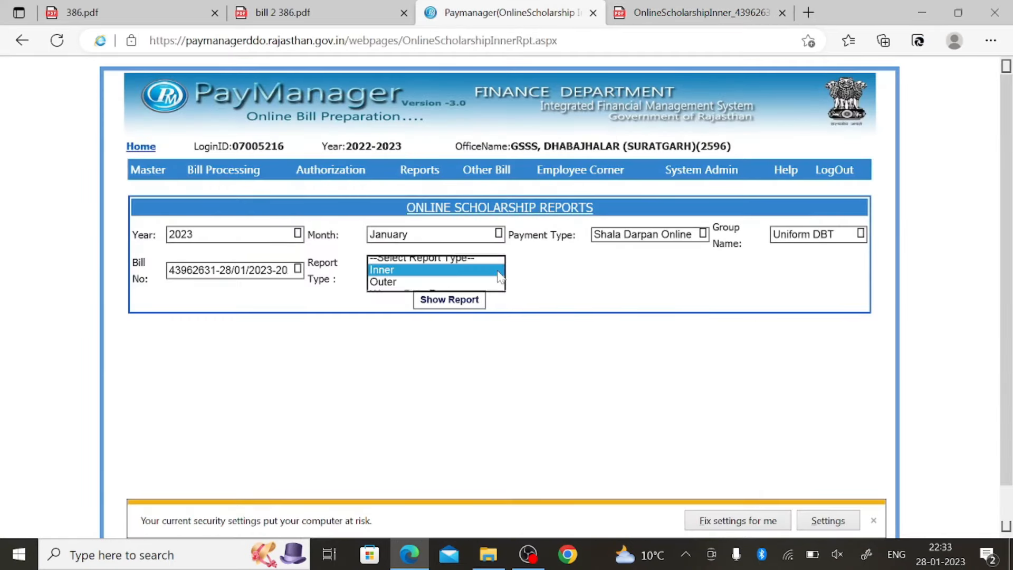
{"action": "left_click", "coordinate": [474, 282]}
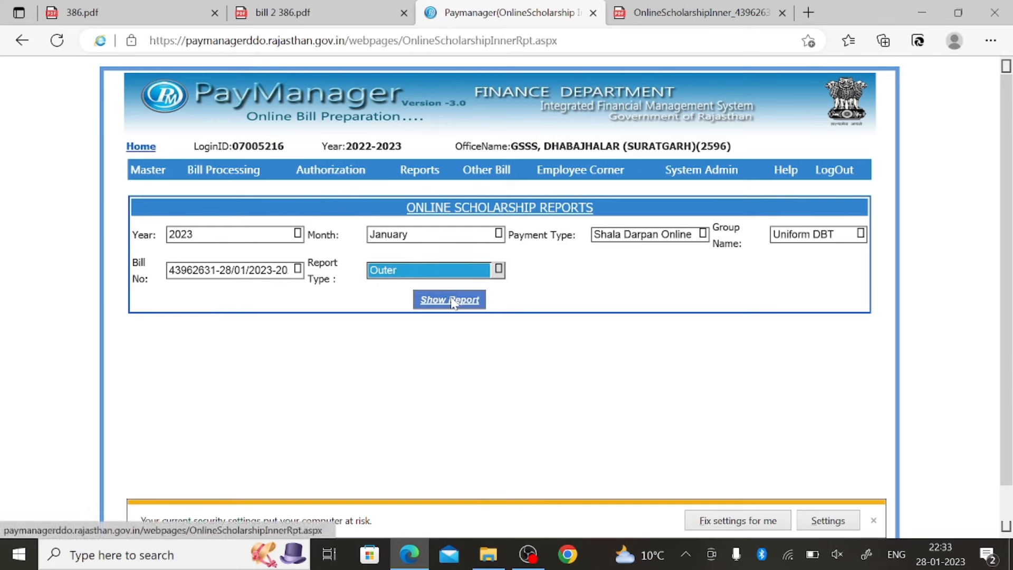
{"action": "left_click", "coordinate": [451, 301]}
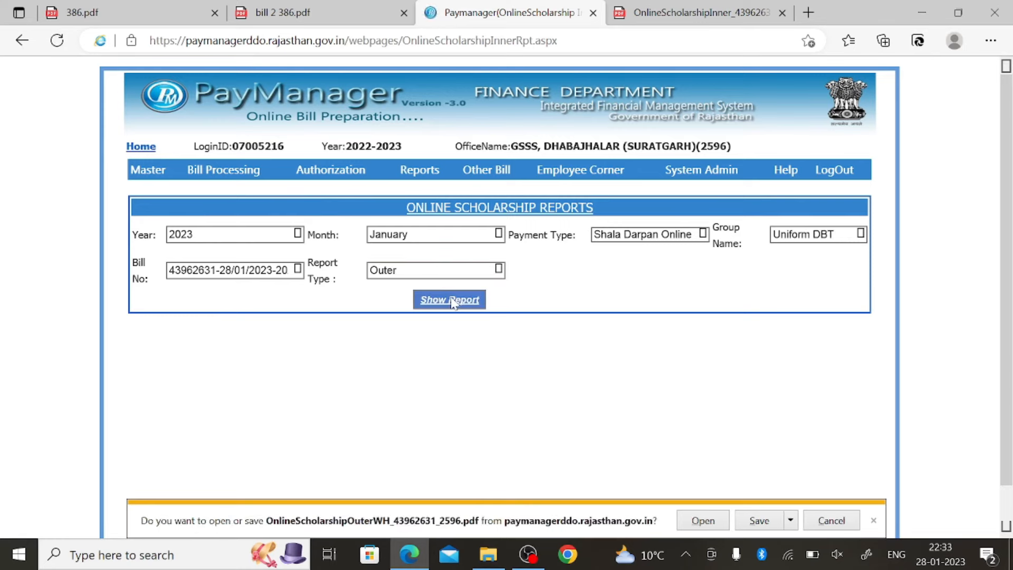
{"action": "left_click", "coordinate": [702, 521]}
Generate the Wrong Data Report for the same bill, open its PDF and return to the report form
{"action": "left_click", "coordinate": [443, 12]}
{"action": "left_click", "coordinate": [498, 270]}
{"action": "left_click", "coordinate": [448, 283]}
{"action": "left_click", "coordinate": [434, 303]}
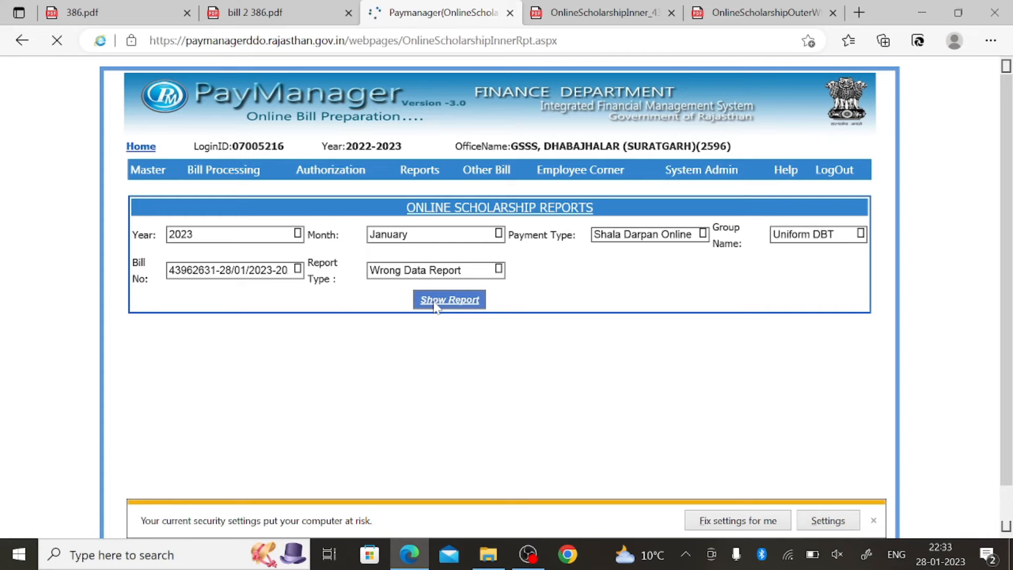
{"action": "left_click", "coordinate": [697, 523]}
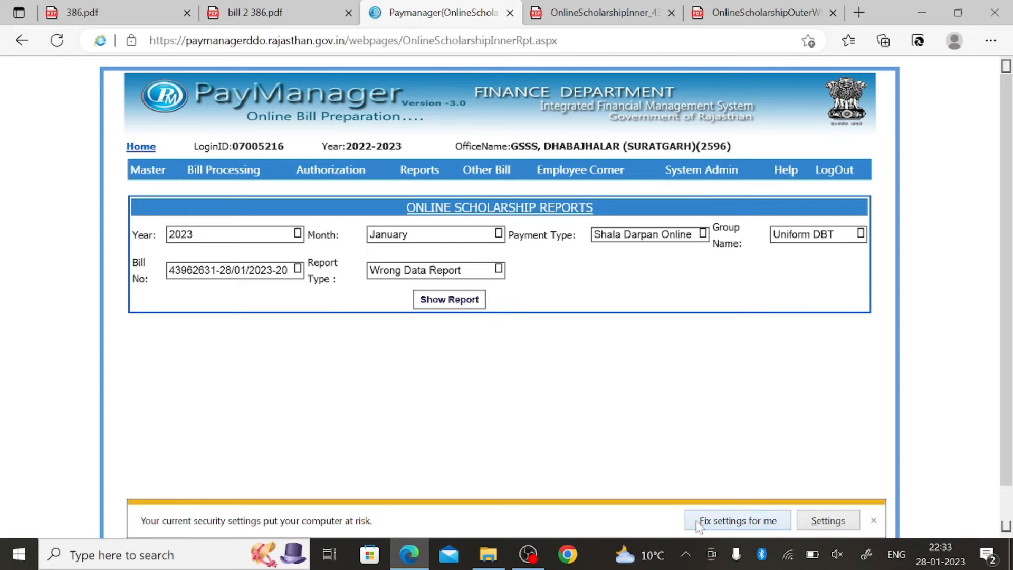
{"action": "left_click", "coordinate": [586, 351]}
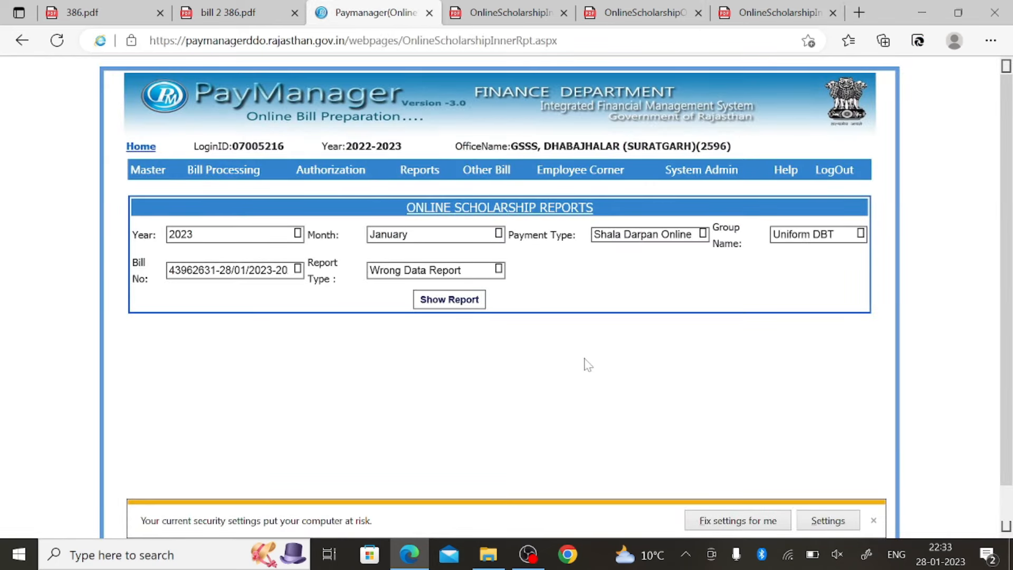
Select the January 2023 Online Scholar Payment bill of the Uniform DBT group for document digital signature
{"action": "left_click", "coordinate": [678, 236]}
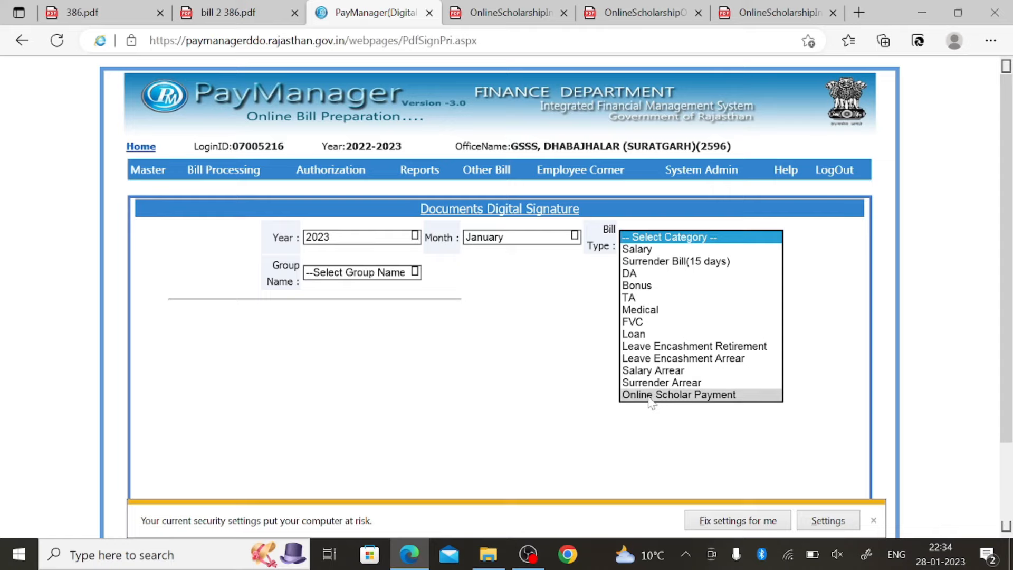
{"action": "left_click", "coordinate": [702, 459]}
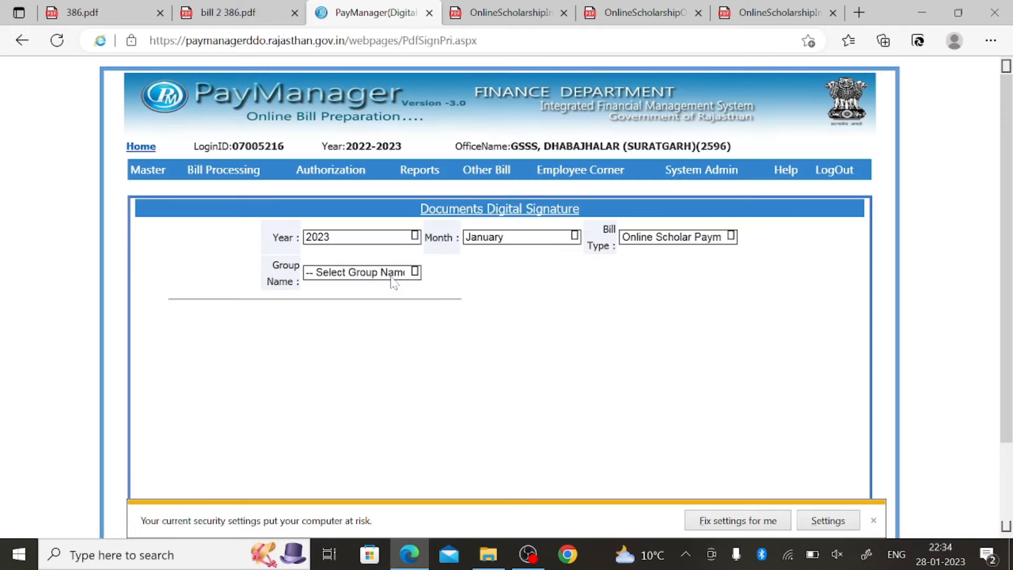
{"action": "left_click", "coordinate": [392, 279]}
{"action": "left_click", "coordinate": [371, 287]}
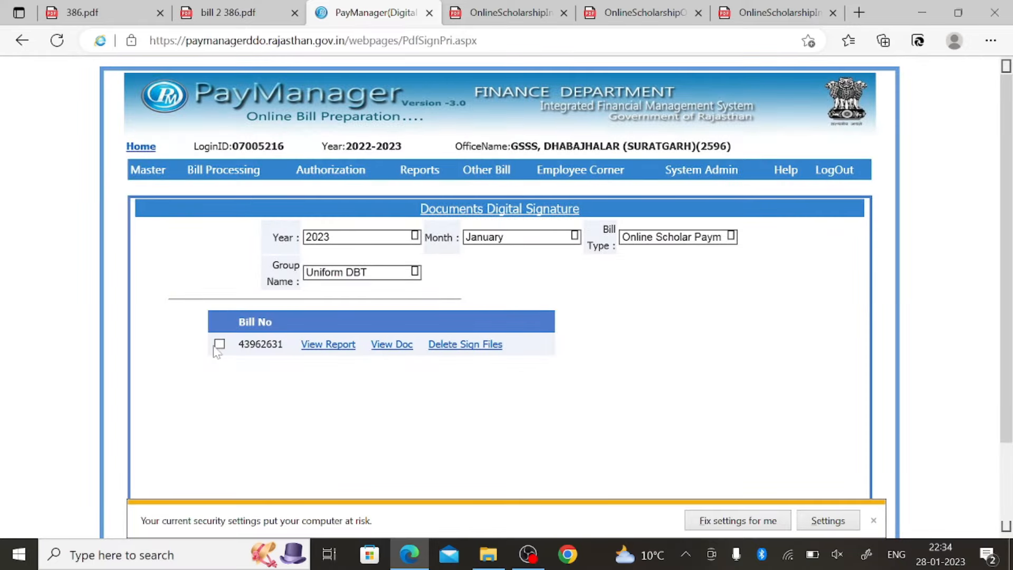
{"action": "left_click", "coordinate": [218, 344]}
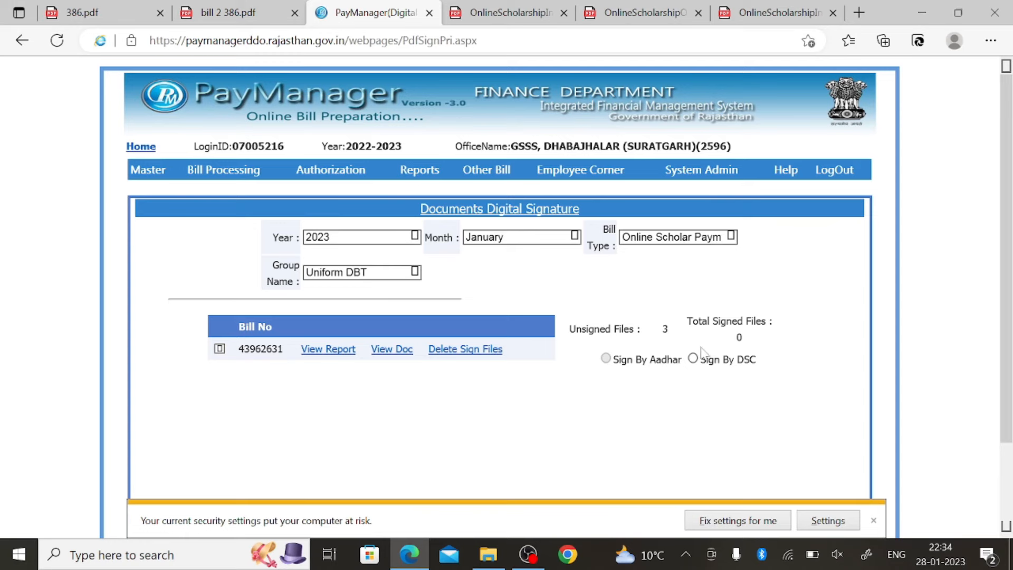
Sign the selected bill's files by DSC using the listed certificate
{"action": "left_click", "coordinate": [693, 360]}
{"action": "left_click", "coordinate": [676, 384]}
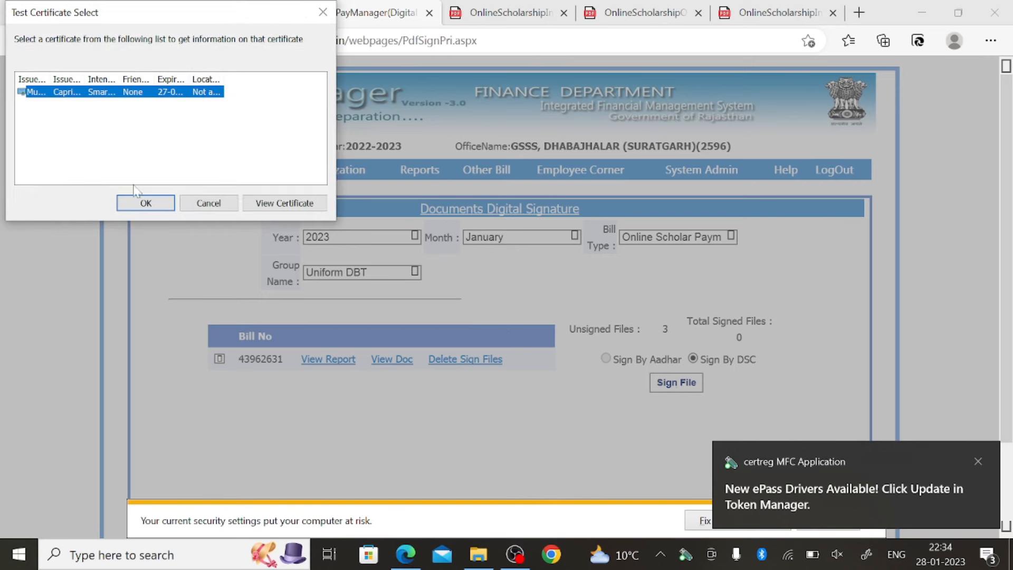
{"action": "left_click", "coordinate": [144, 204]}
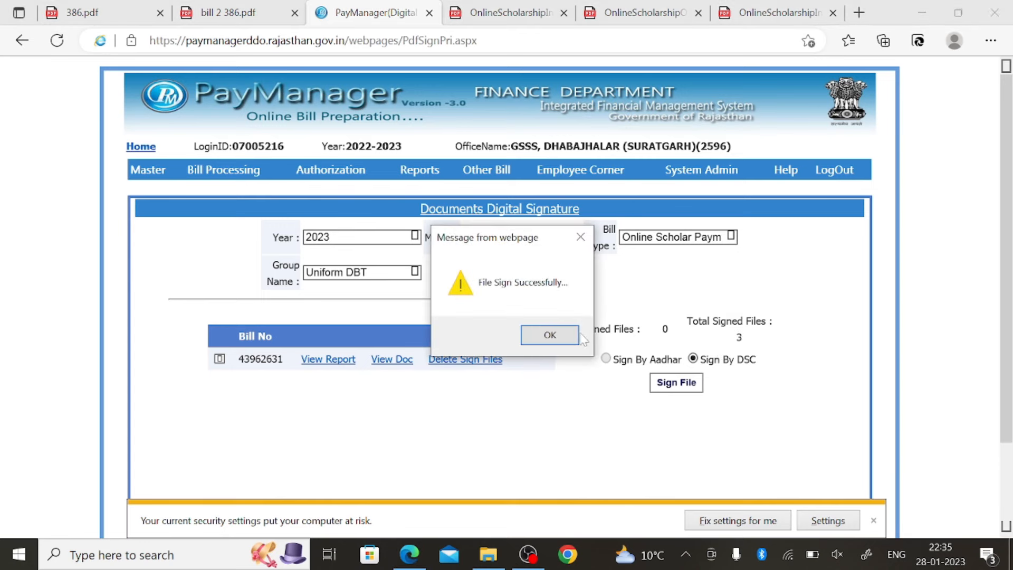
{"action": "left_click", "coordinate": [550, 337]}
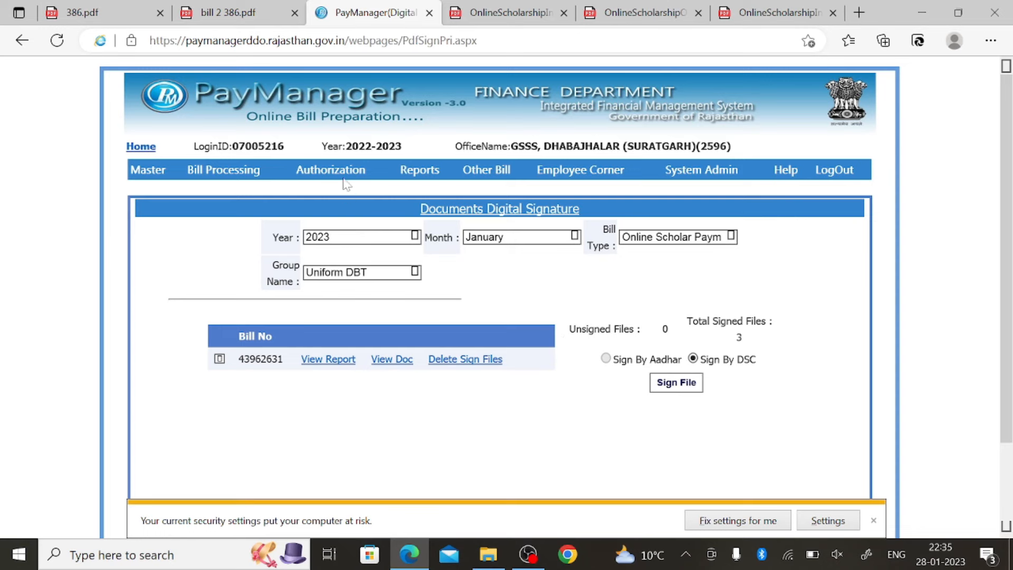
Open Bill Forward To Treasury and list the January 2023 Online Scholar Payment bills named Uniform DBT
{"action": "mouse_move", "coordinate": [344, 178]}
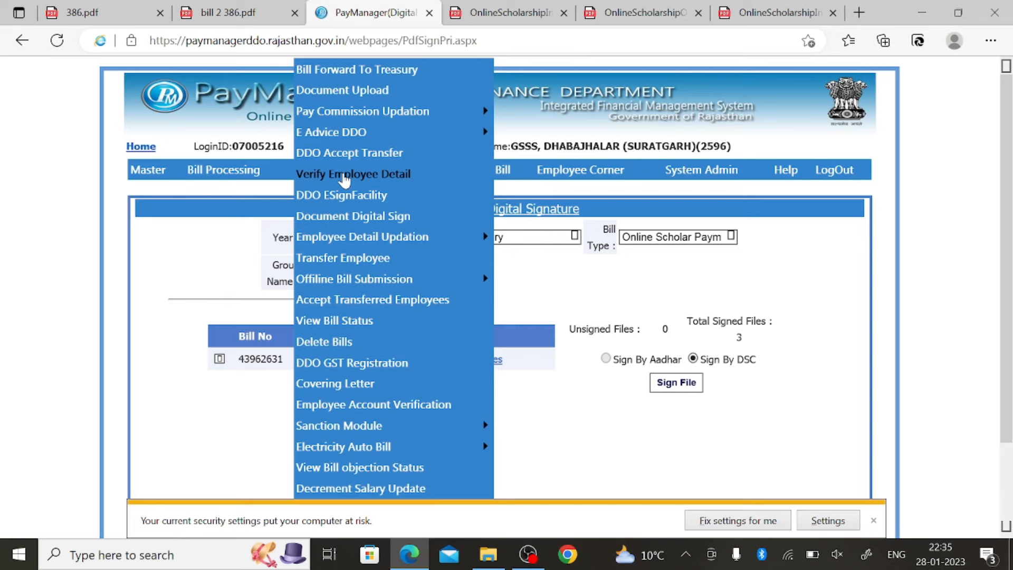
{"action": "left_click", "coordinate": [340, 74]}
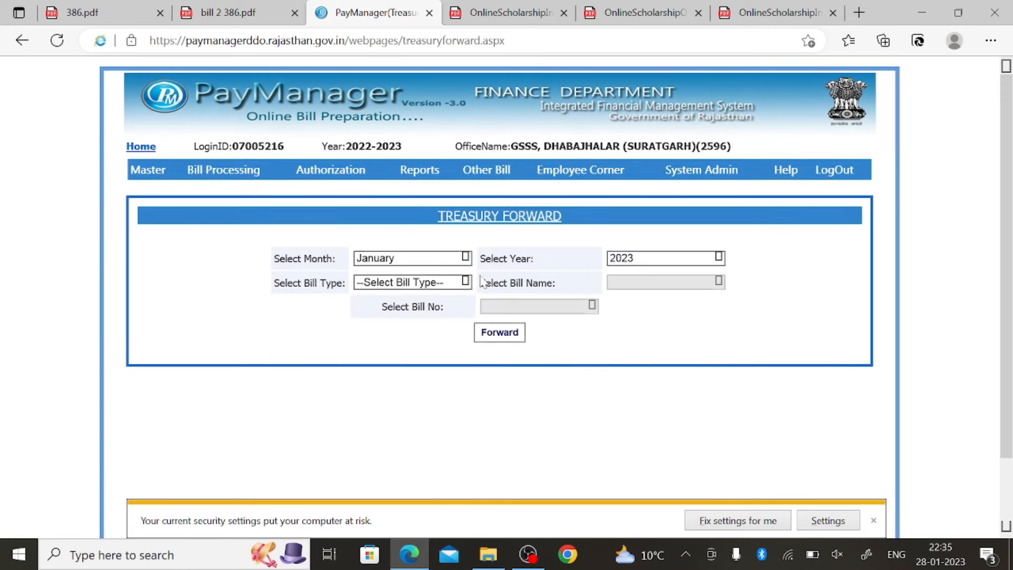
{"action": "left_click", "coordinate": [463, 285]}
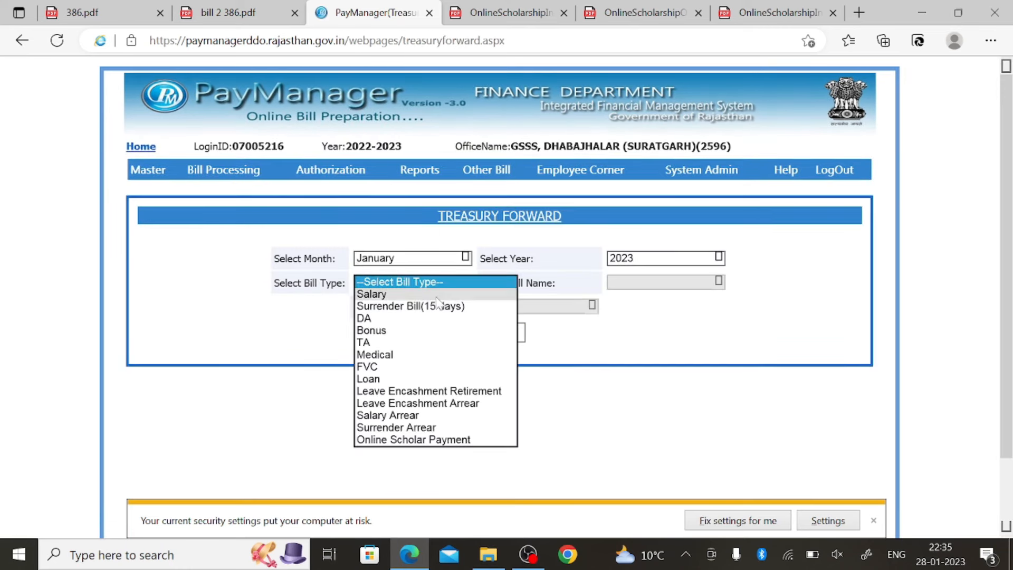
{"action": "left_click", "coordinate": [422, 440]}
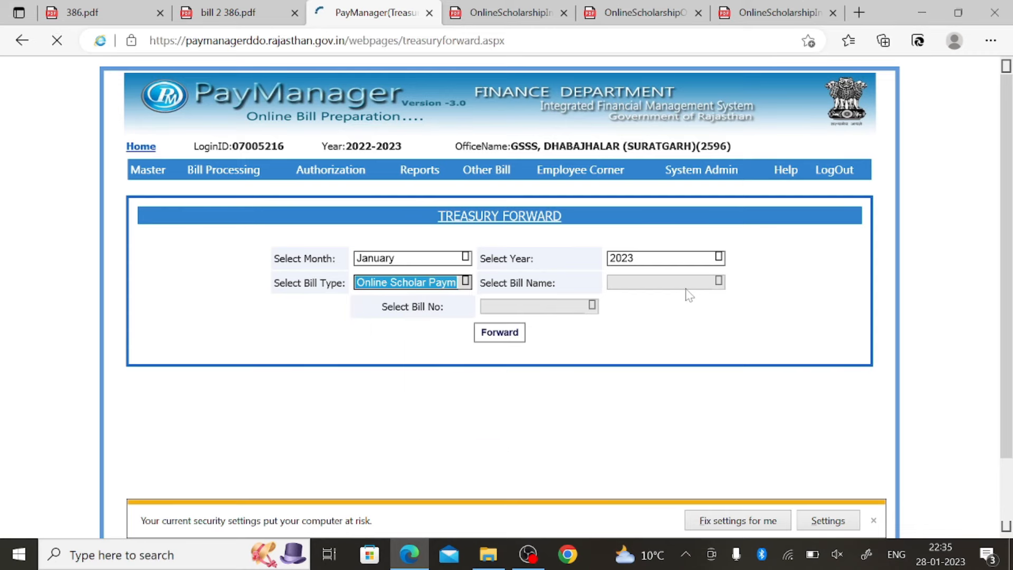
{"action": "left_click", "coordinate": [666, 283]}
{"action": "left_click", "coordinate": [653, 295]}
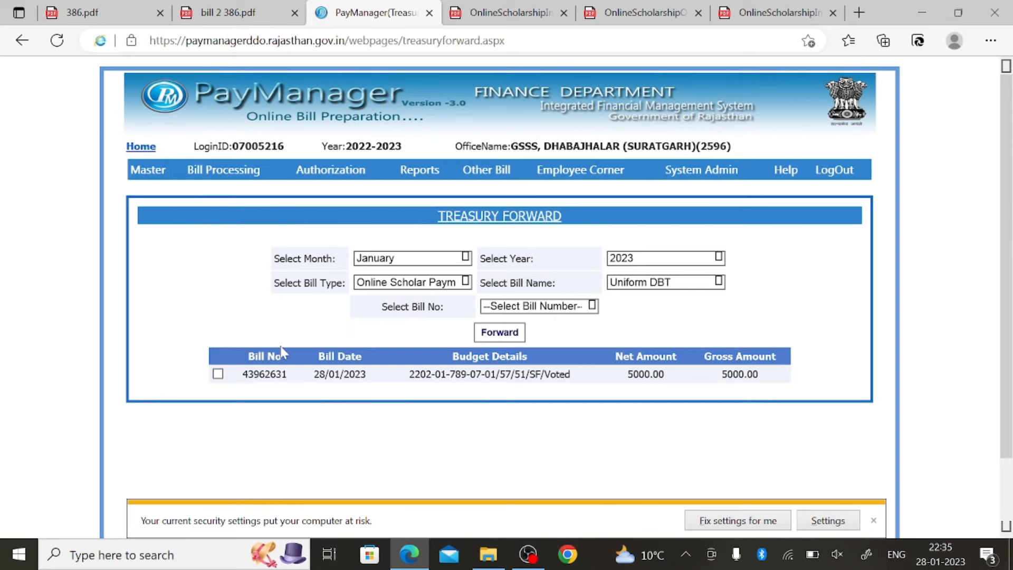
Forward the listed Uniform DBT bill to the treasury and dismiss the message
{"action": "left_click", "coordinate": [218, 374]}
{"action": "left_click", "coordinate": [506, 335]}
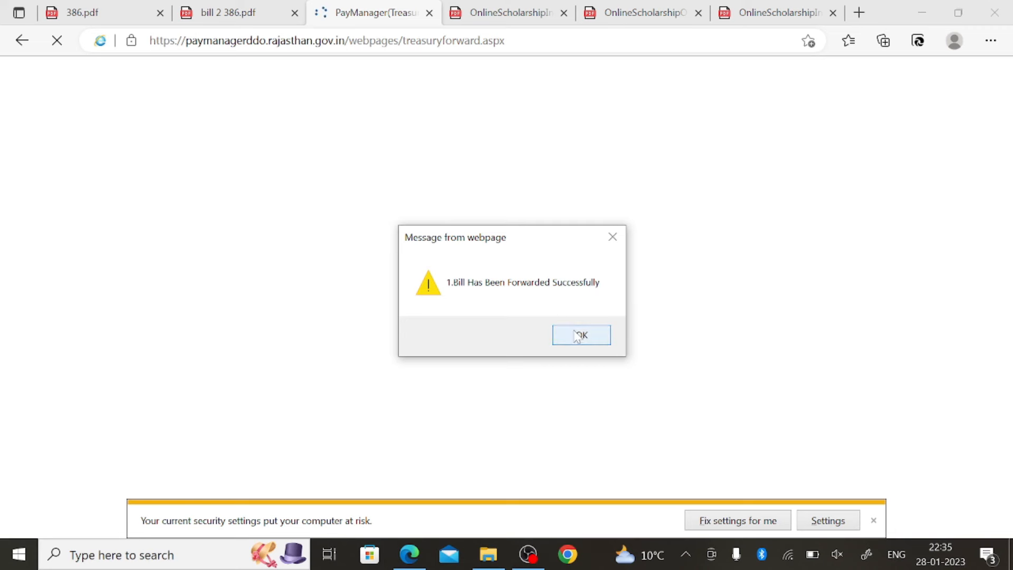
{"action": "left_click", "coordinate": [581, 336]}
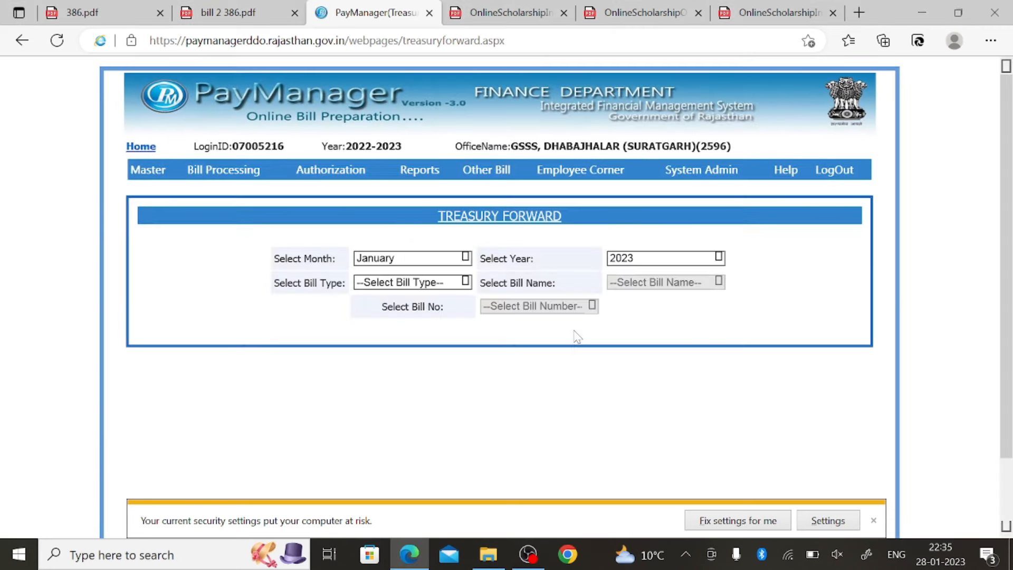